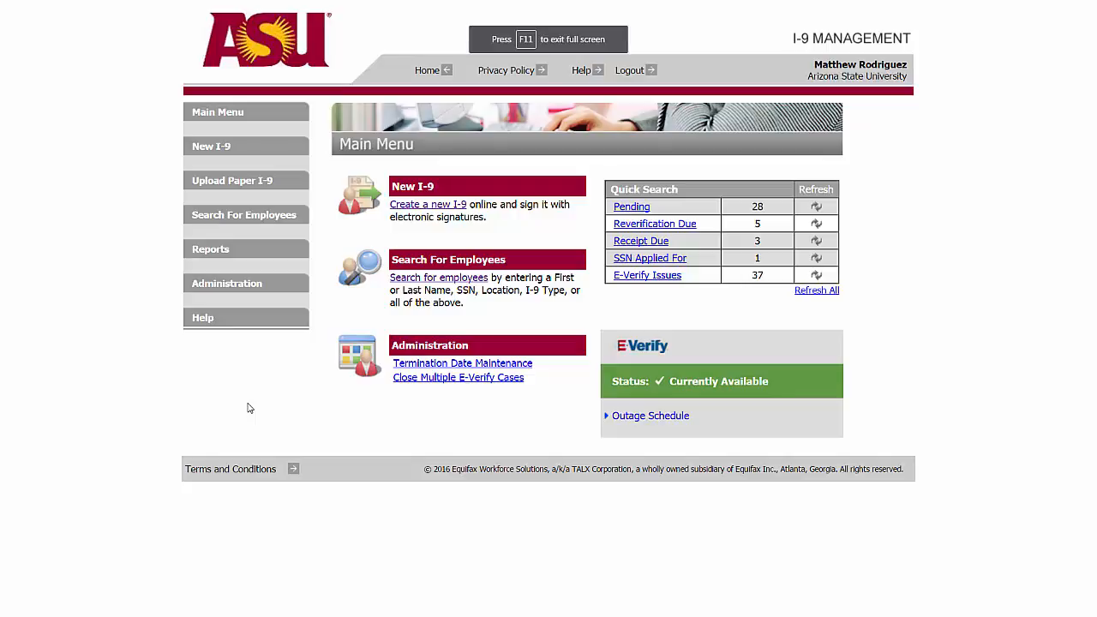
Search the pending I-9s by the employee's last name.
click(625, 208)
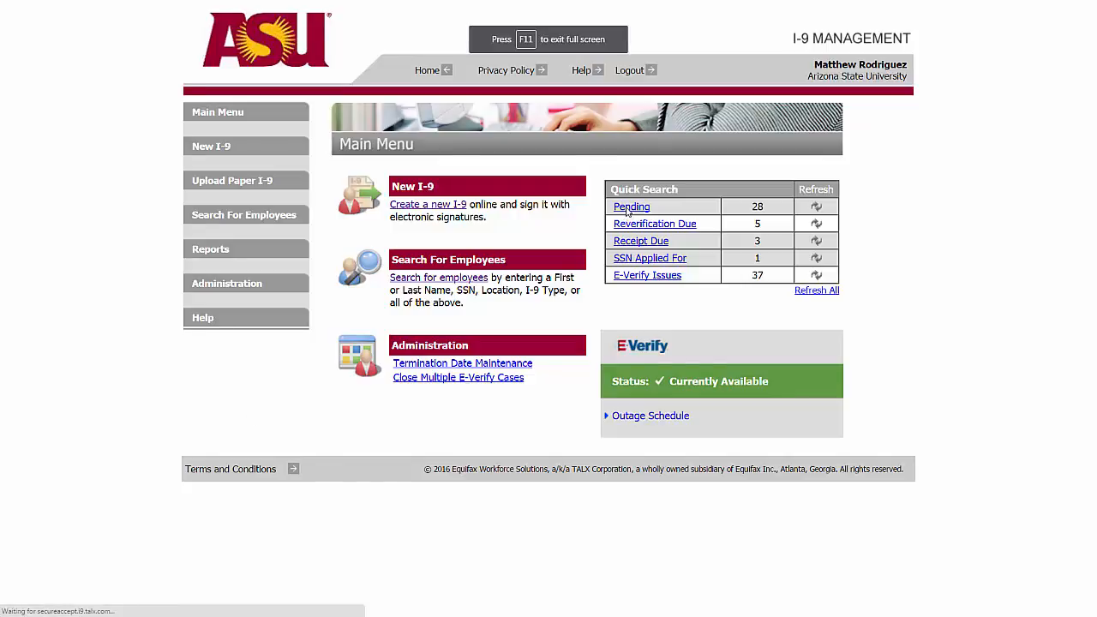
click(506, 189)
text(sundevil)
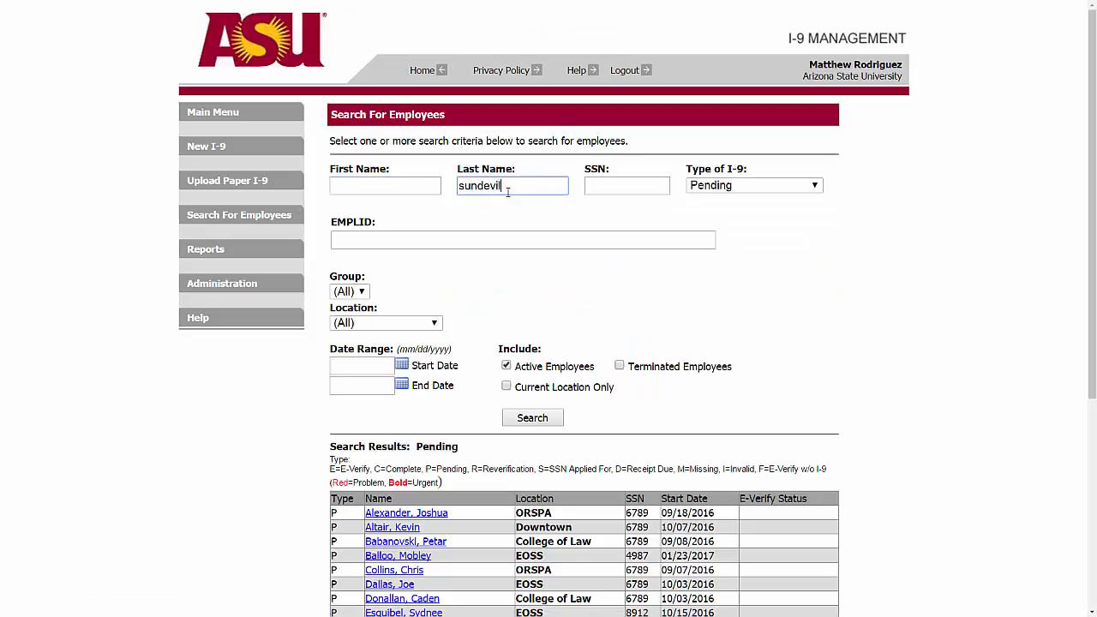
click(525, 419)
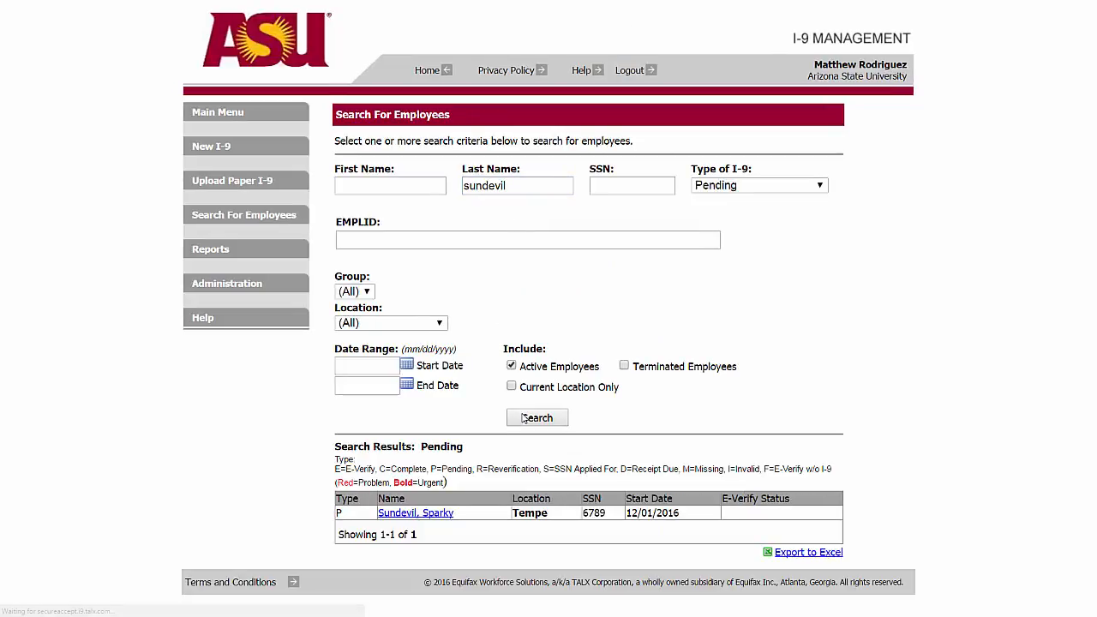
Open the matching employee's I-9, review Section 1, and accept it to reach Section 2.
click(420, 514)
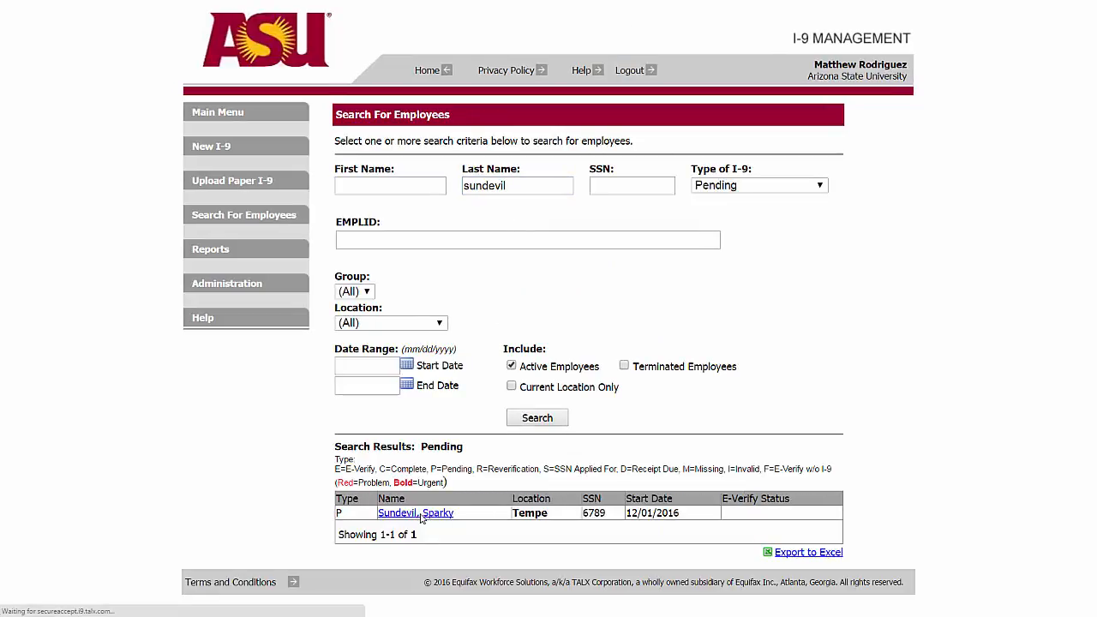
click(688, 369)
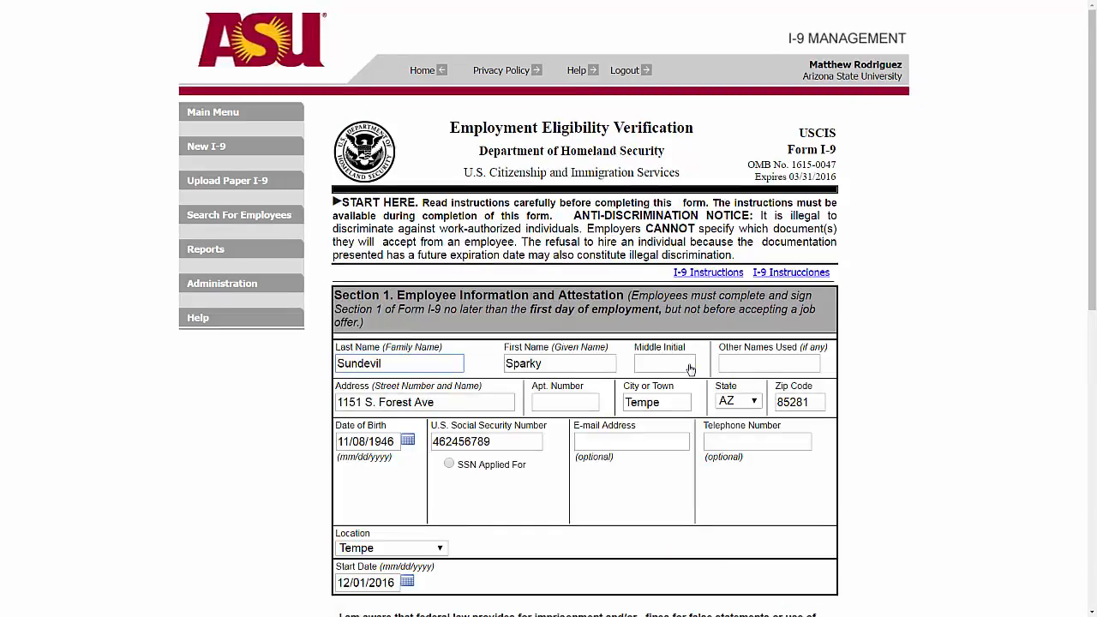
scroll(690, 368, down, 6)
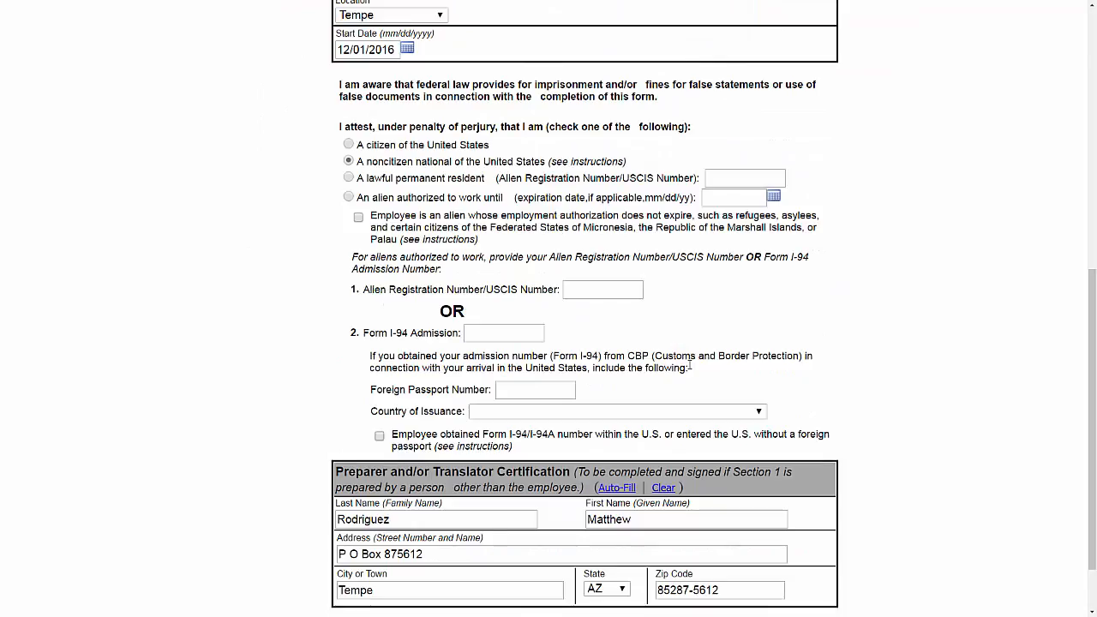
scroll(690, 367, down, 2)
click(624, 553)
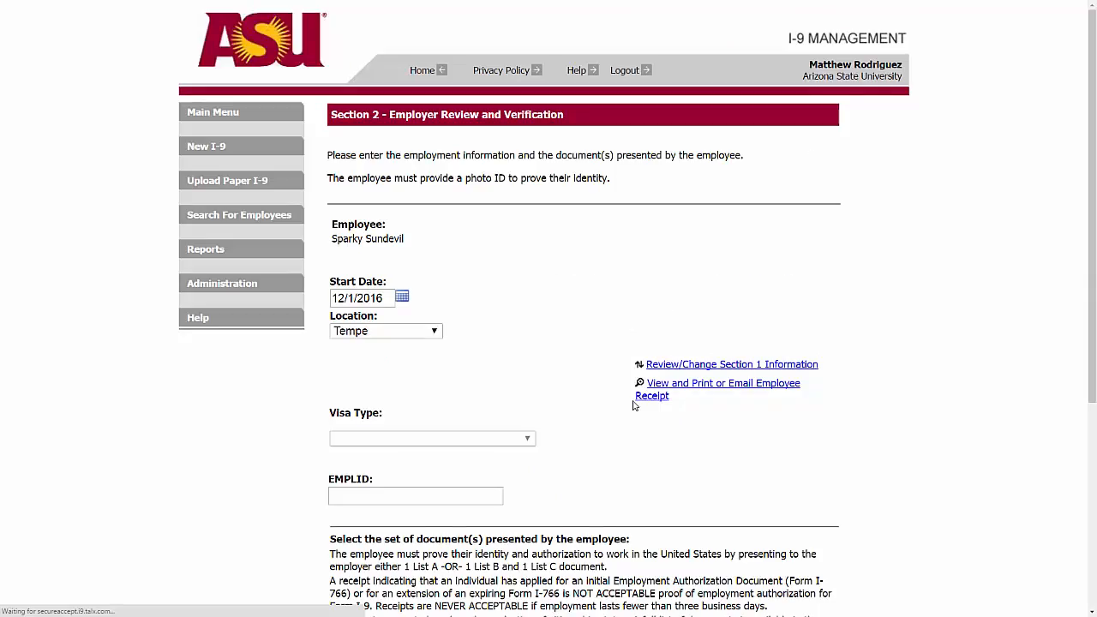
Set the start date to 12/05/2016 and enter the employee ID.
click(402, 298)
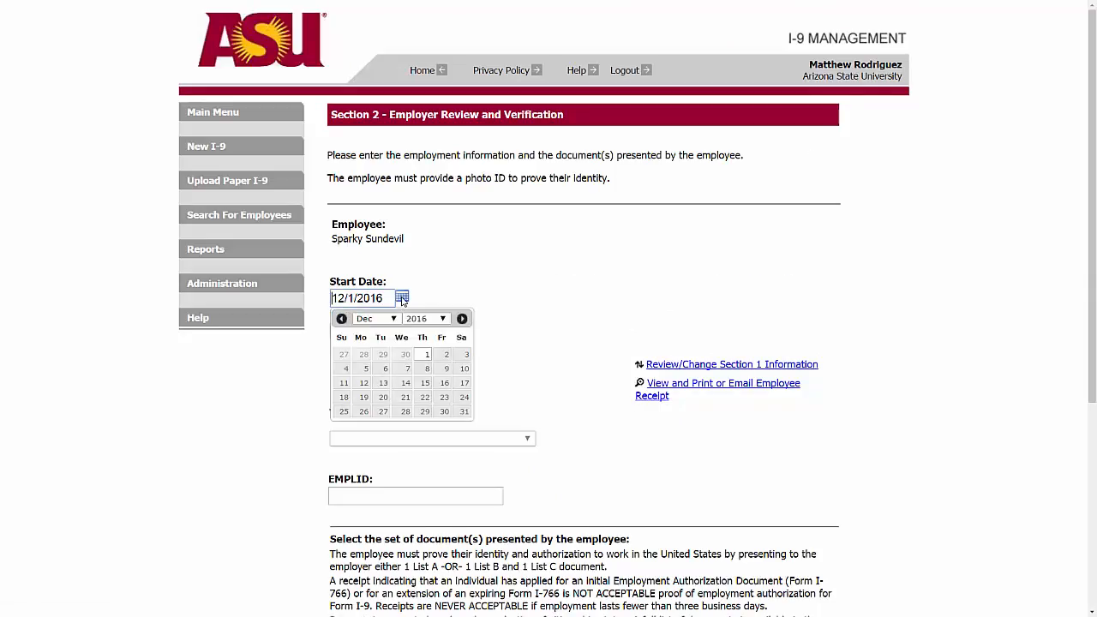
click(365, 370)
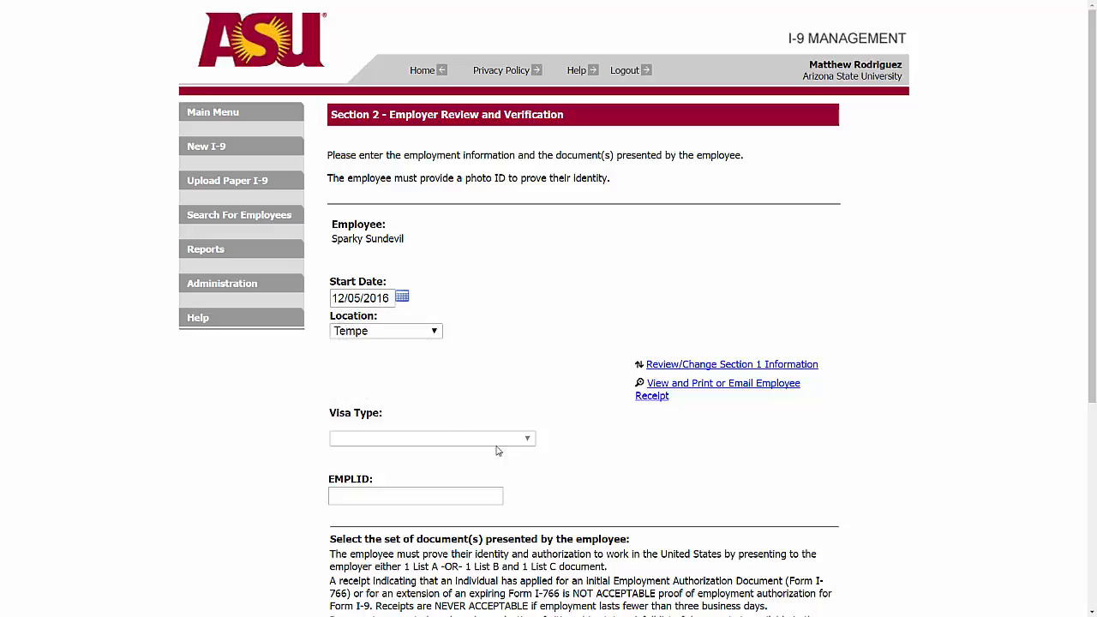
click(434, 502)
text(1234567890)
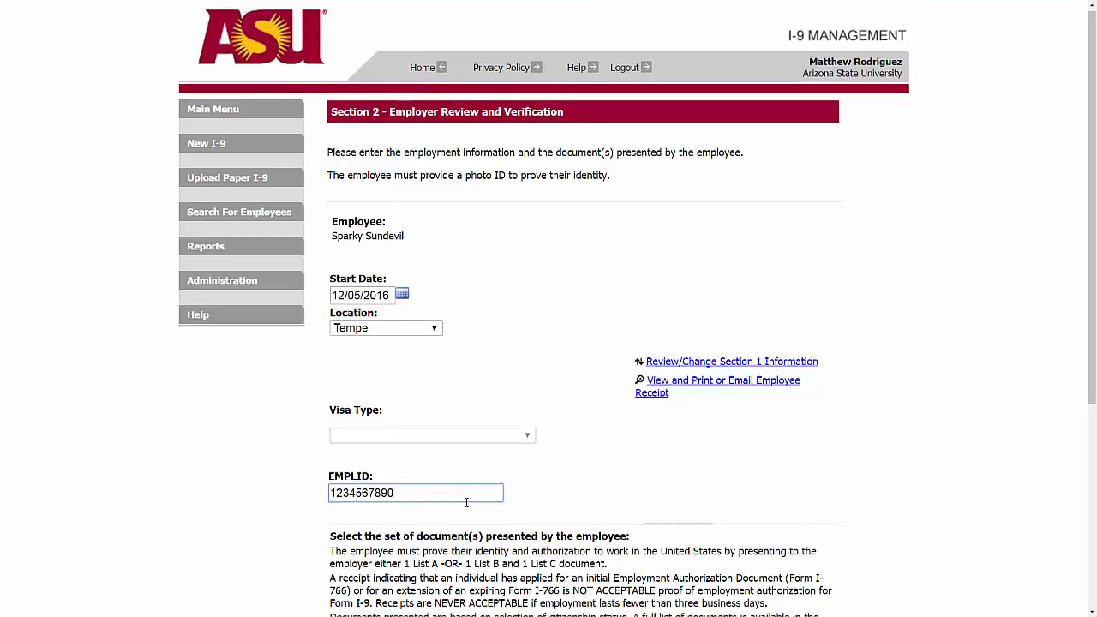
Choose Driver's License for List B and unrestricted Social Security card for List C.
scroll(467, 502, down, 4)
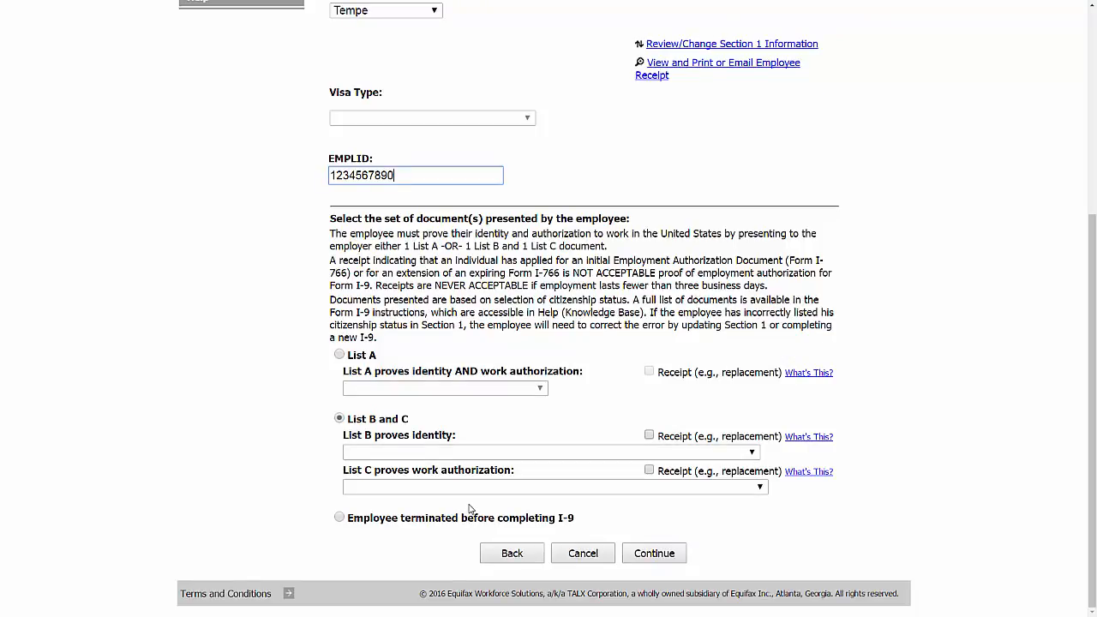
click(413, 453)
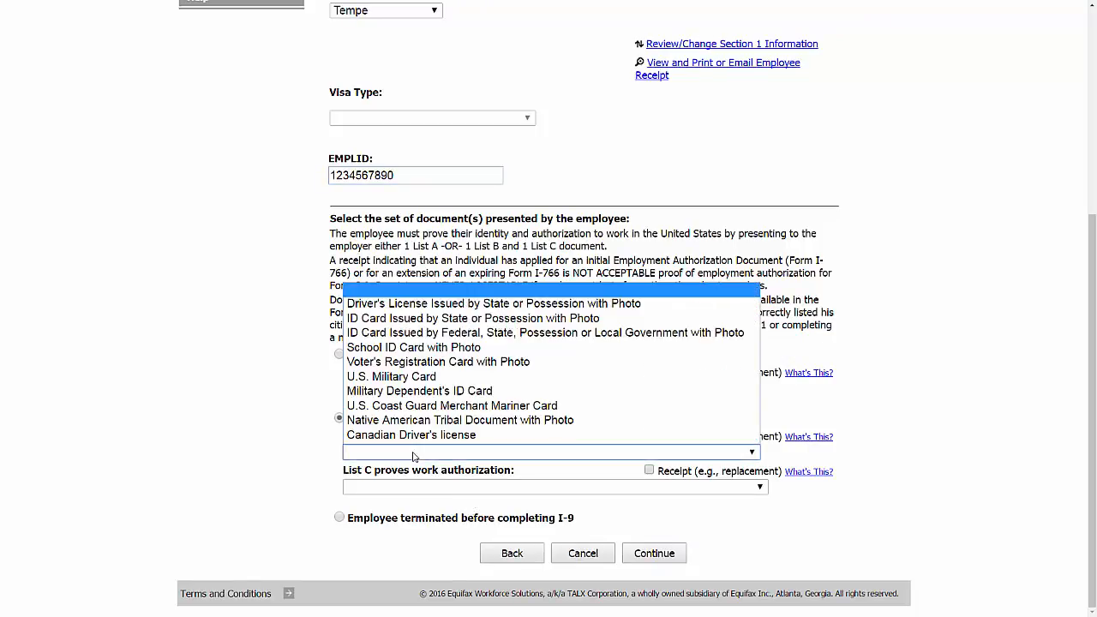
click(427, 306)
click(439, 487)
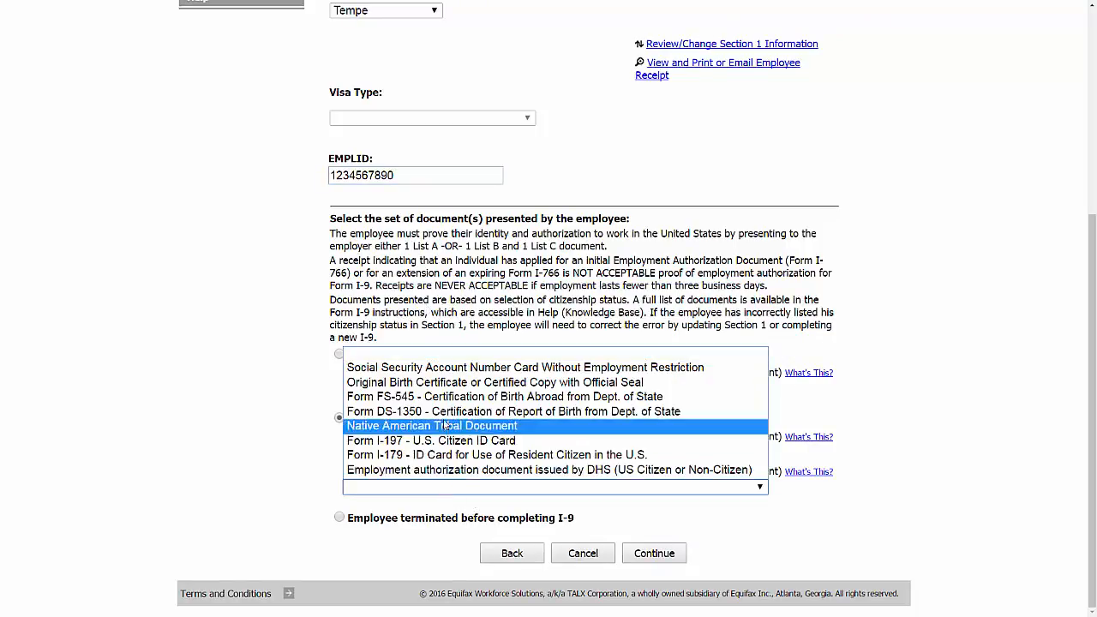
click(459, 368)
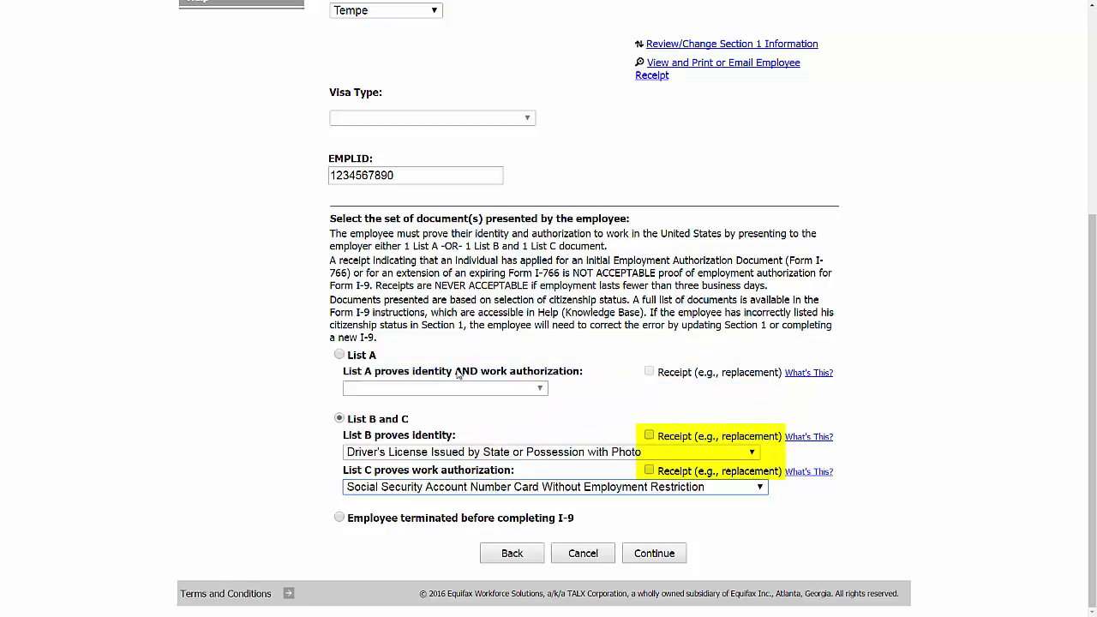
Mark the Social Security card as a receipt, dismiss the receipt notice, and submit the documents.
click(649, 470)
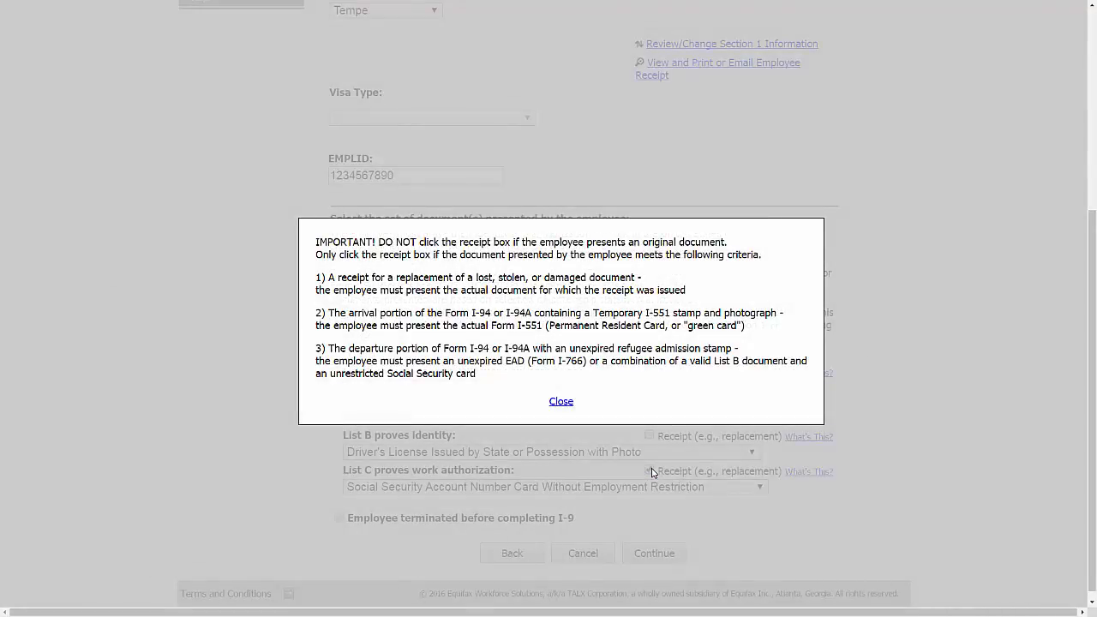
click(561, 402)
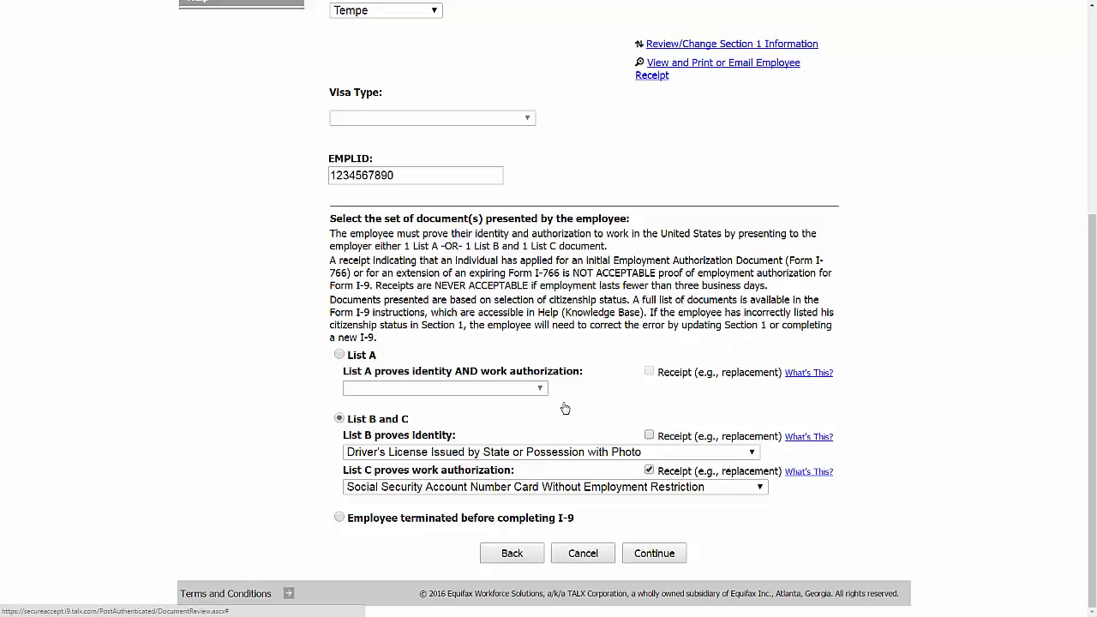
click(654, 554)
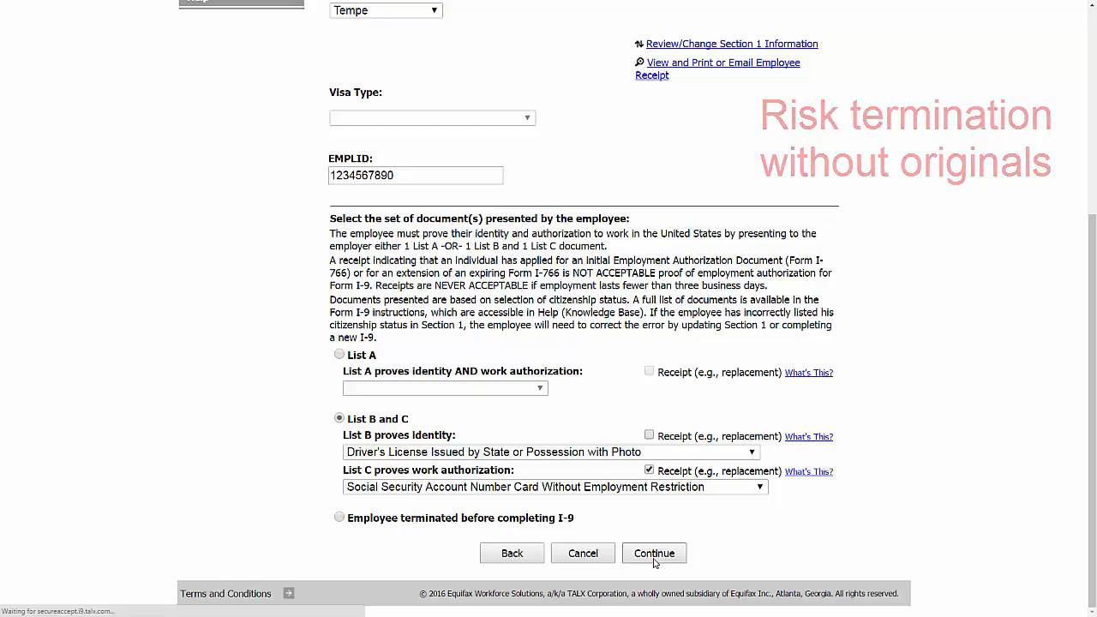
click(591, 259)
Enter the Arizona driver's license number, expiration 11/08/2037, and Social Security receipt number n/a.
click(531, 326)
click(482, 295)
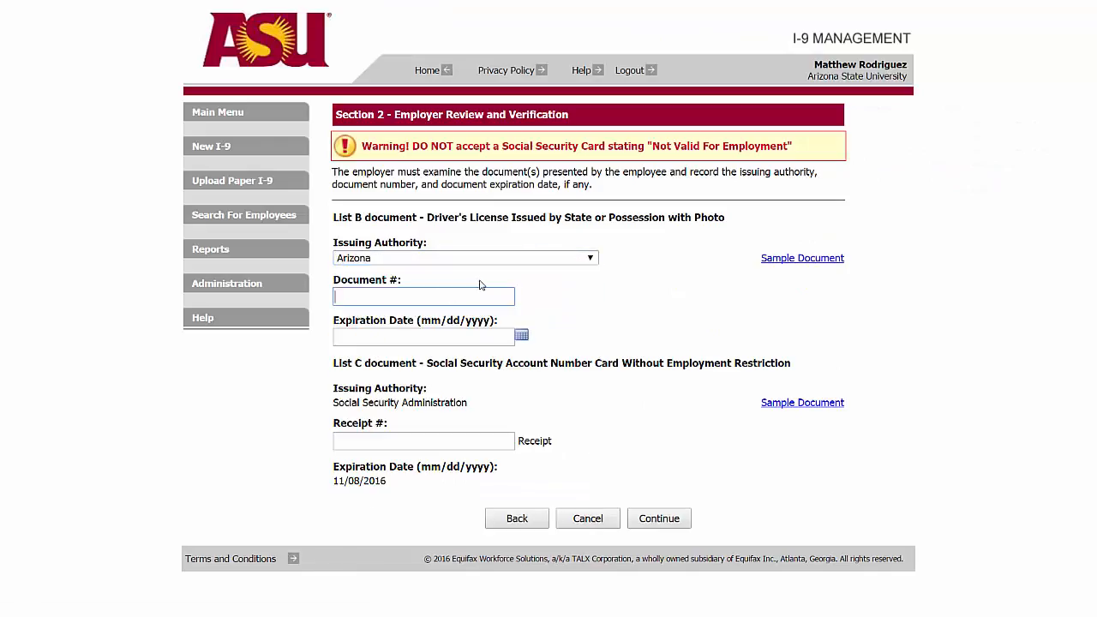
click(425, 338)
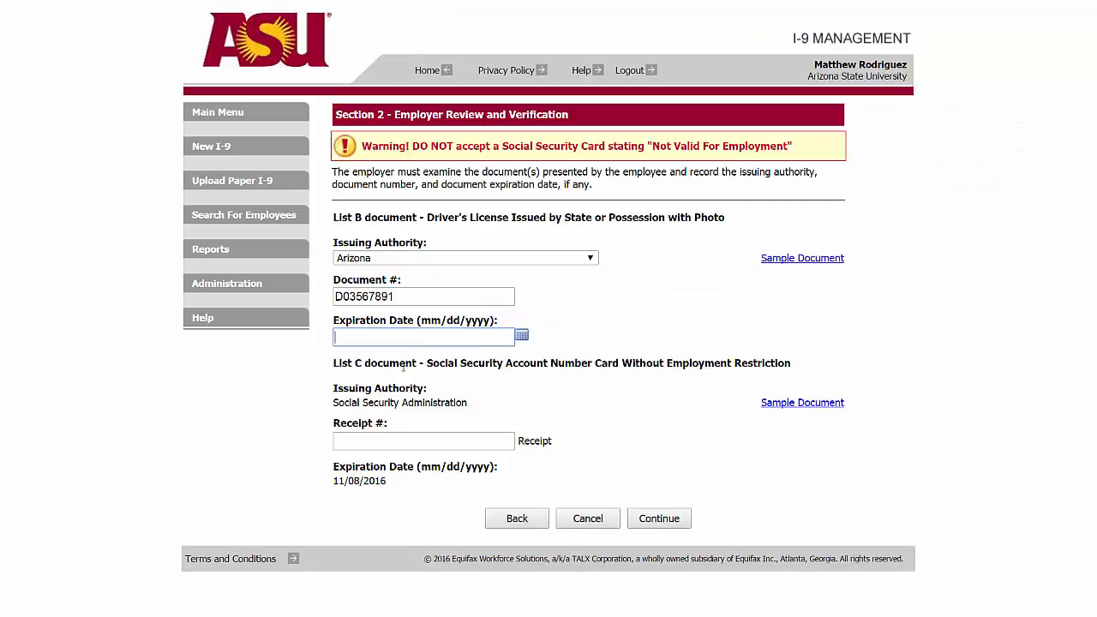
text(11/08/2037)
click(381, 441)
text(n/a)
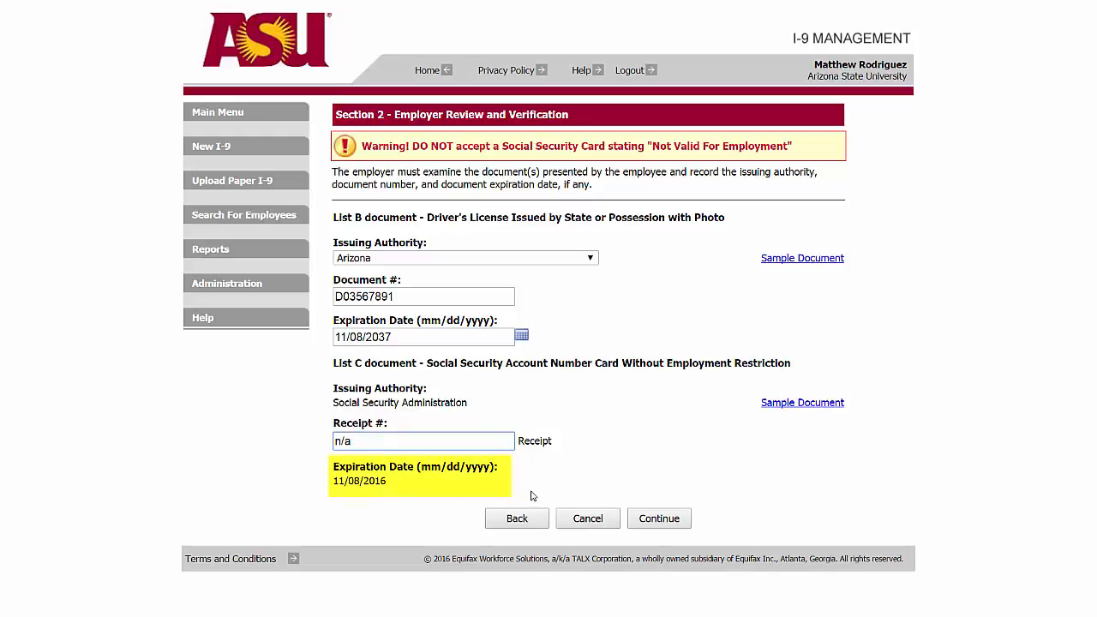
Submit the document details, agree to the employer certification, and sign the employer review.
click(674, 524)
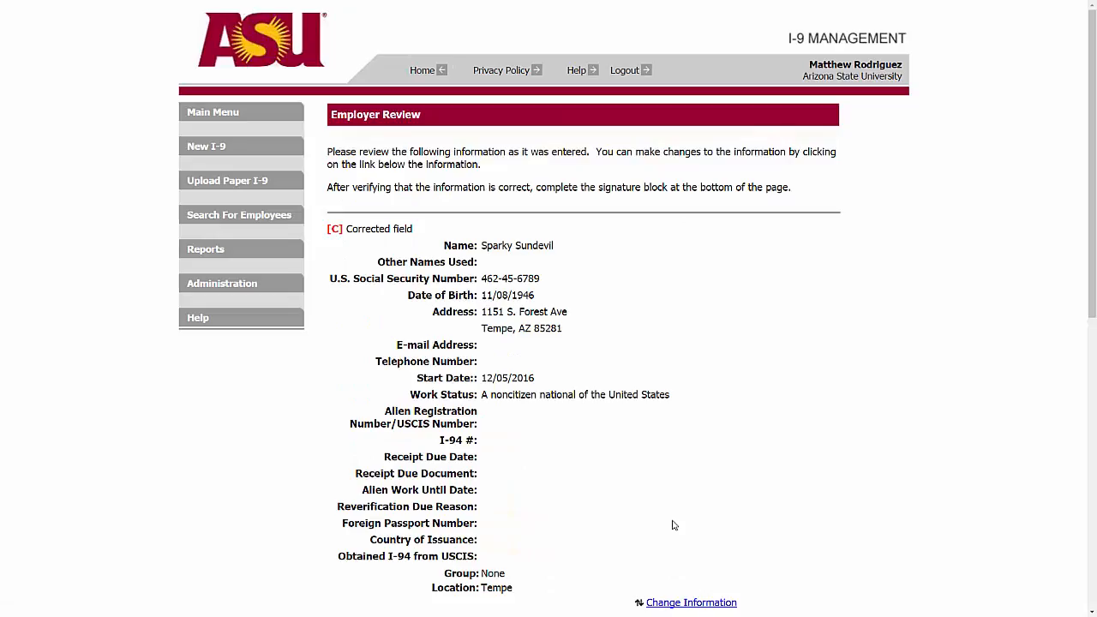
scroll(674, 524, down, 7)
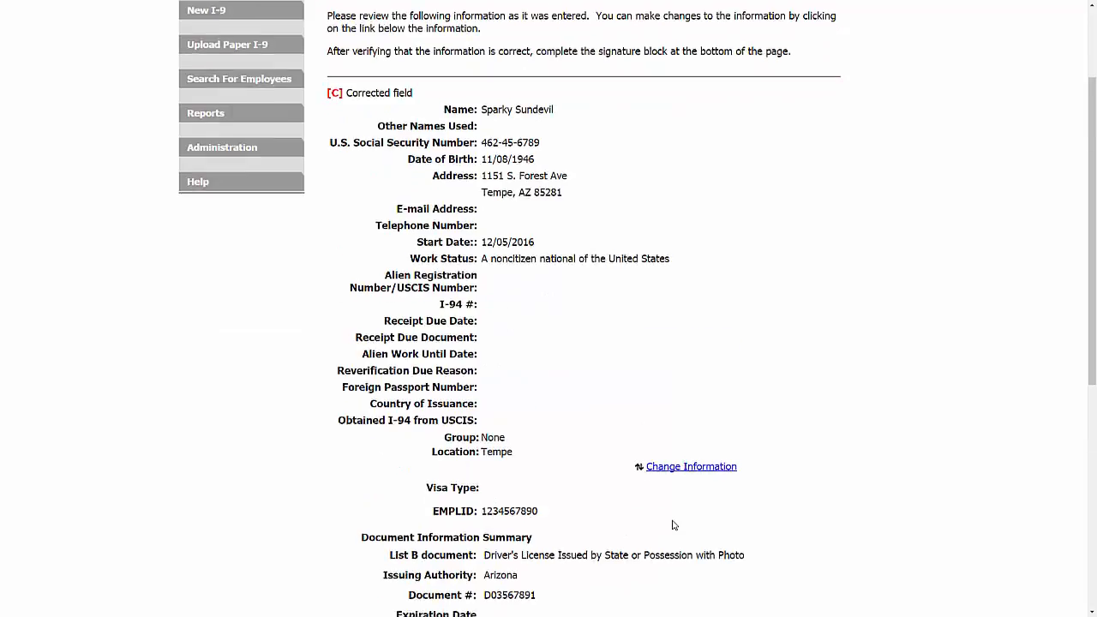
click(425, 517)
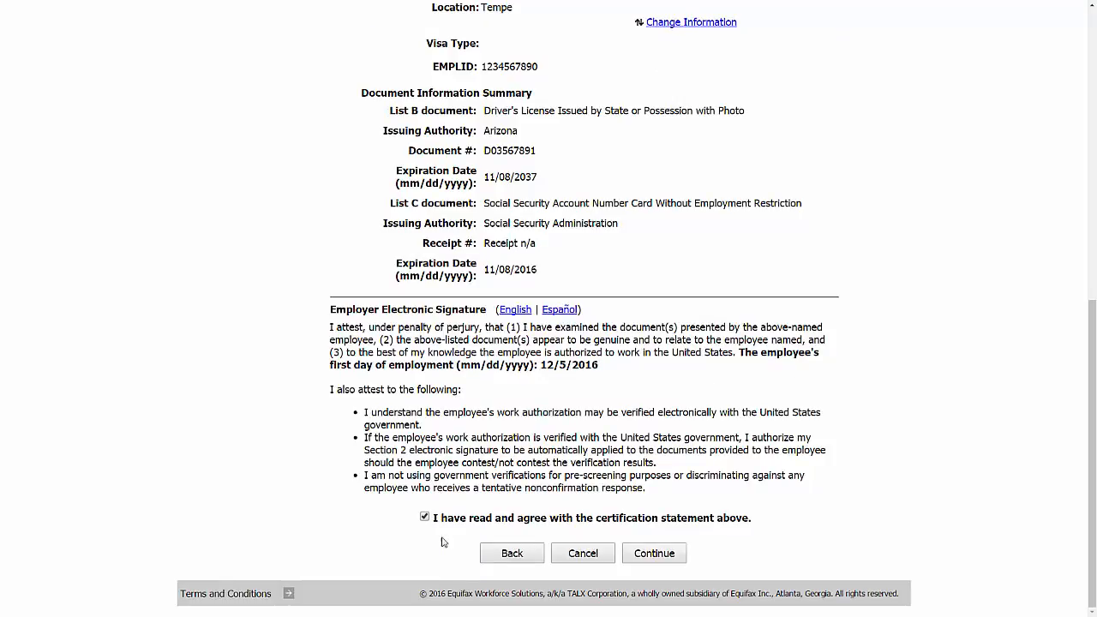
click(658, 557)
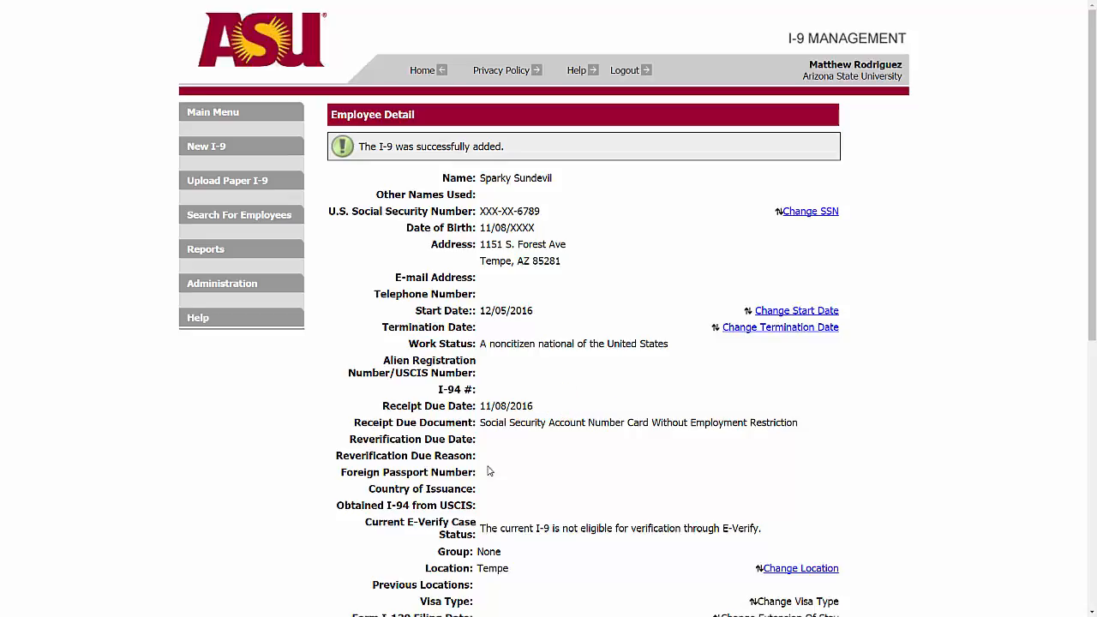
From the main menu, run a Receipt Due search and open the new hire's record.
click(218, 115)
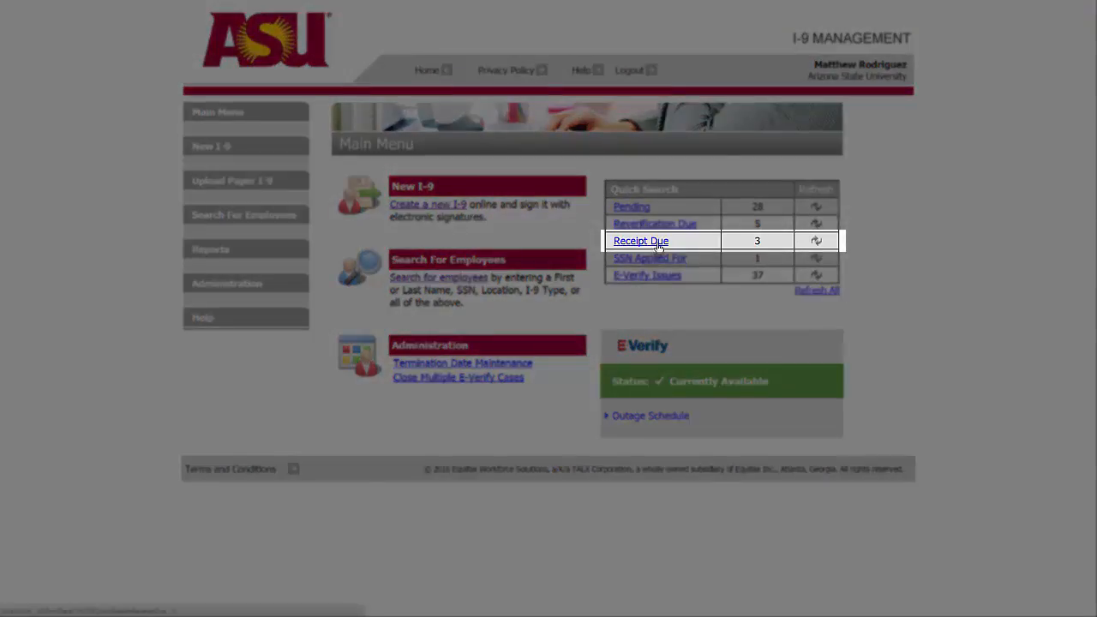
click(659, 244)
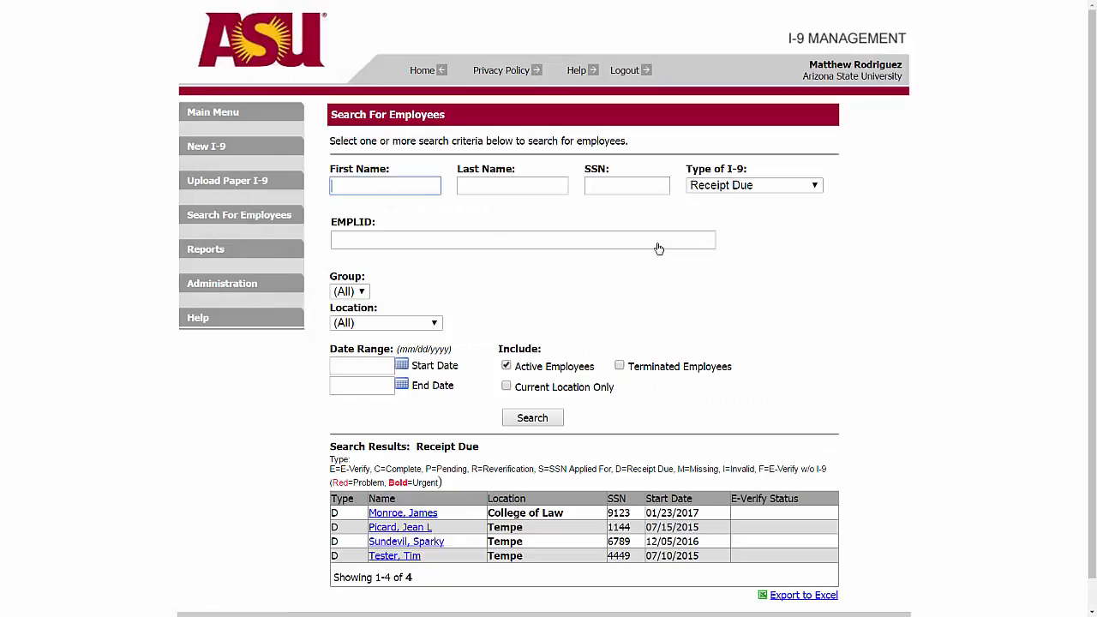
click(405, 541)
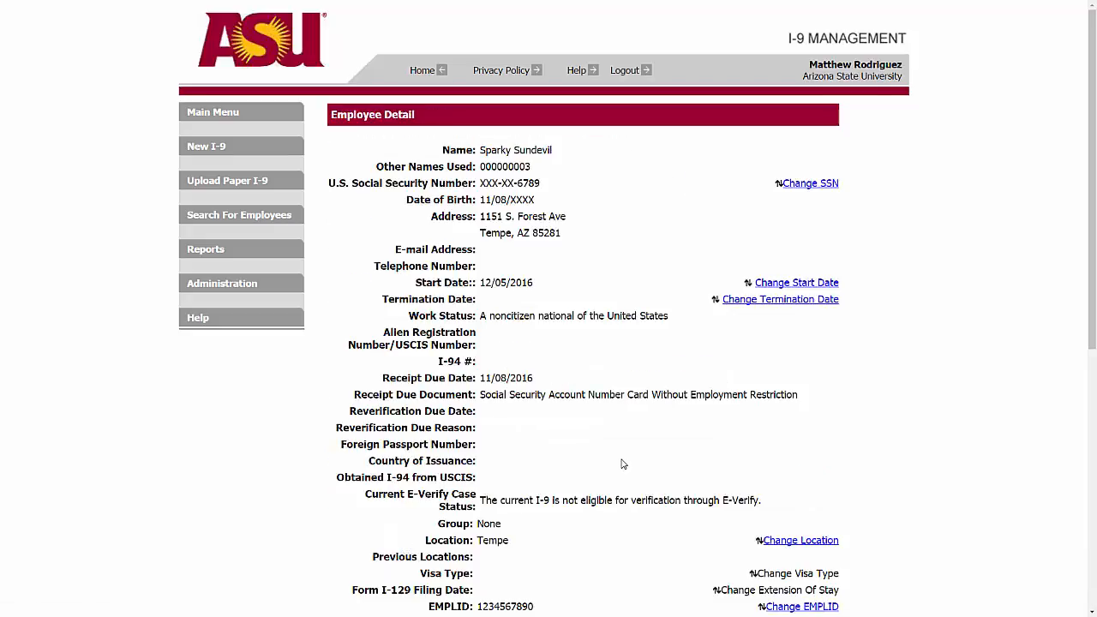
Start a Receipt Update, select the Social Security card receipt, and continue to original document details.
scroll(623, 464, down, 3)
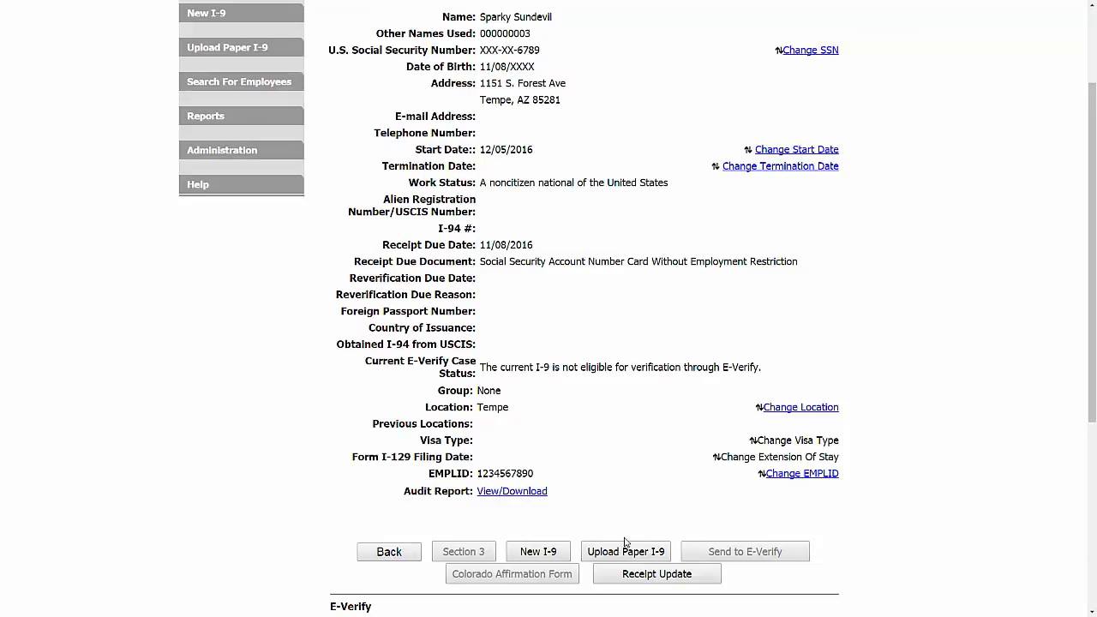
click(631, 582)
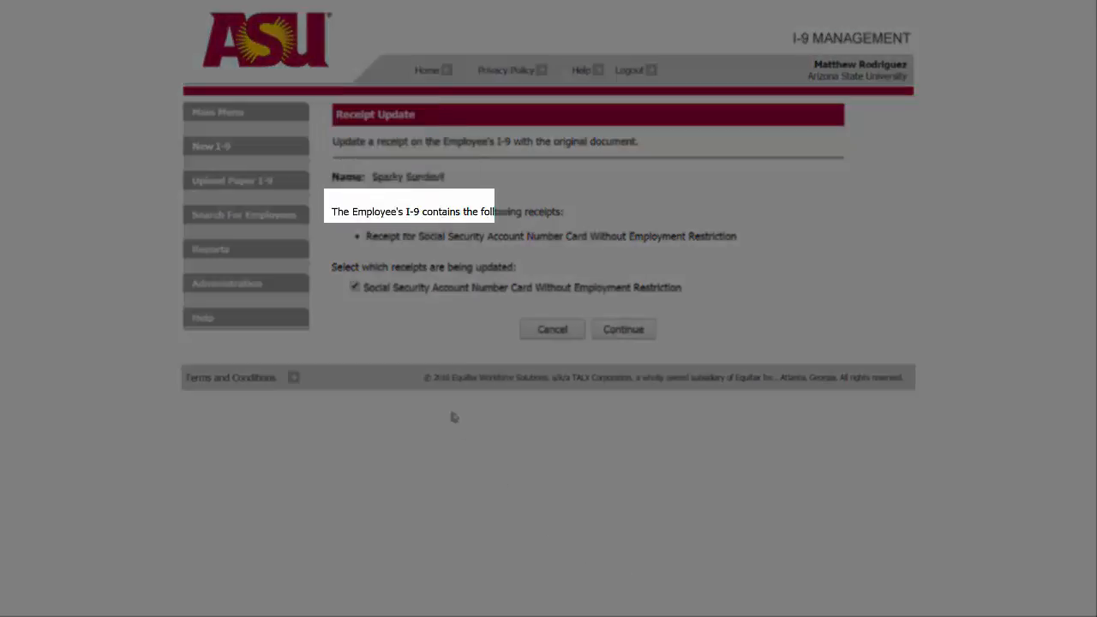
click(355, 288)
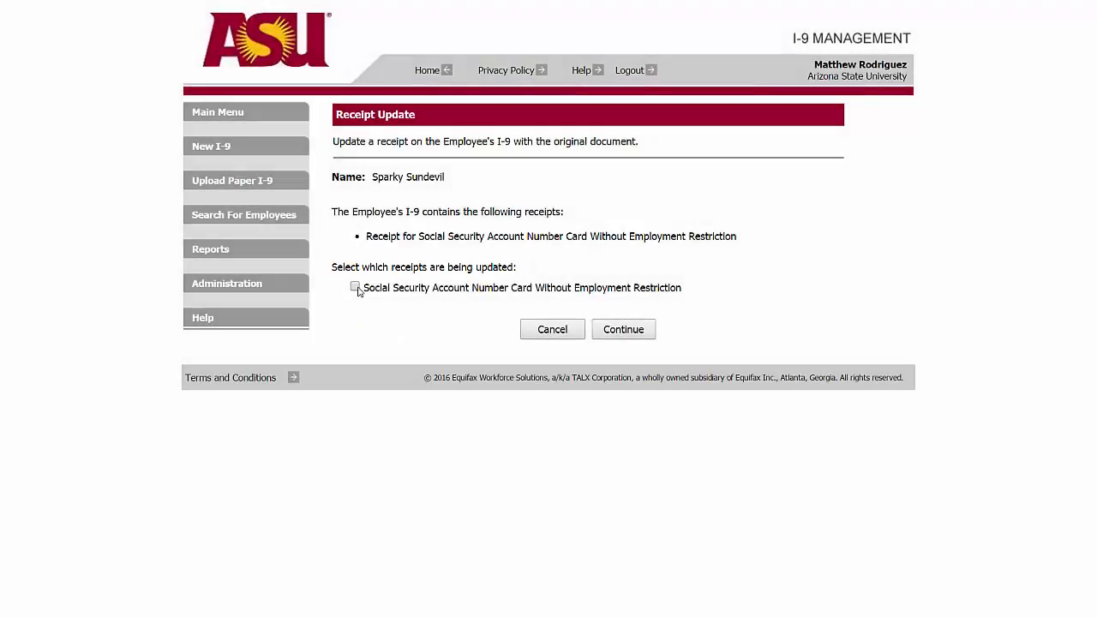
click(356, 288)
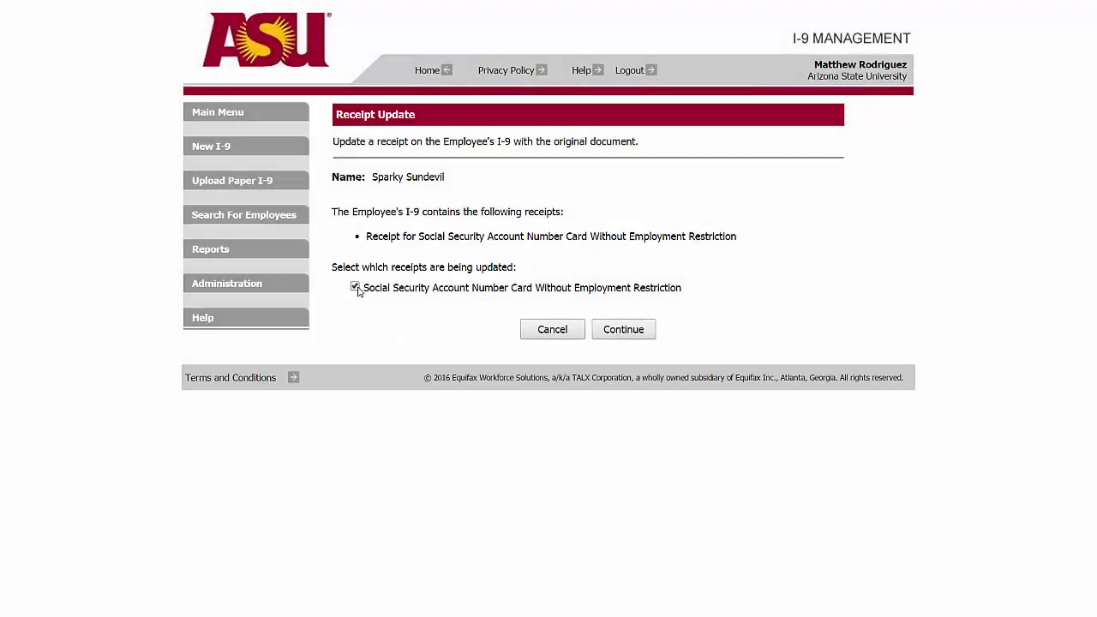
click(631, 335)
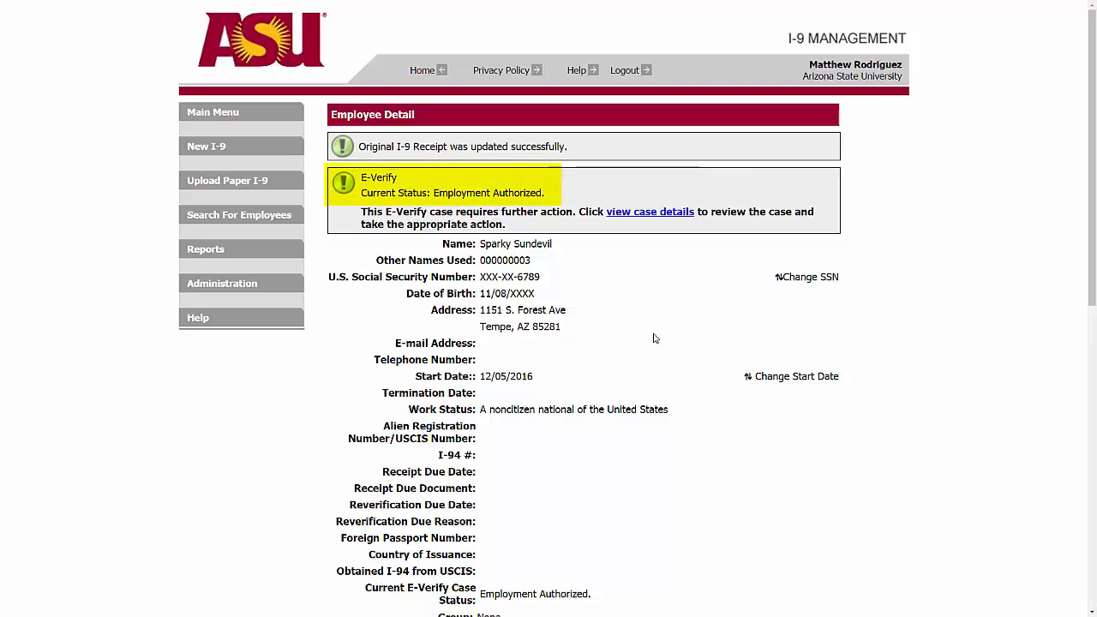
Close the E-Verify case confirming the employee is still employed, then return to the record.
click(642, 216)
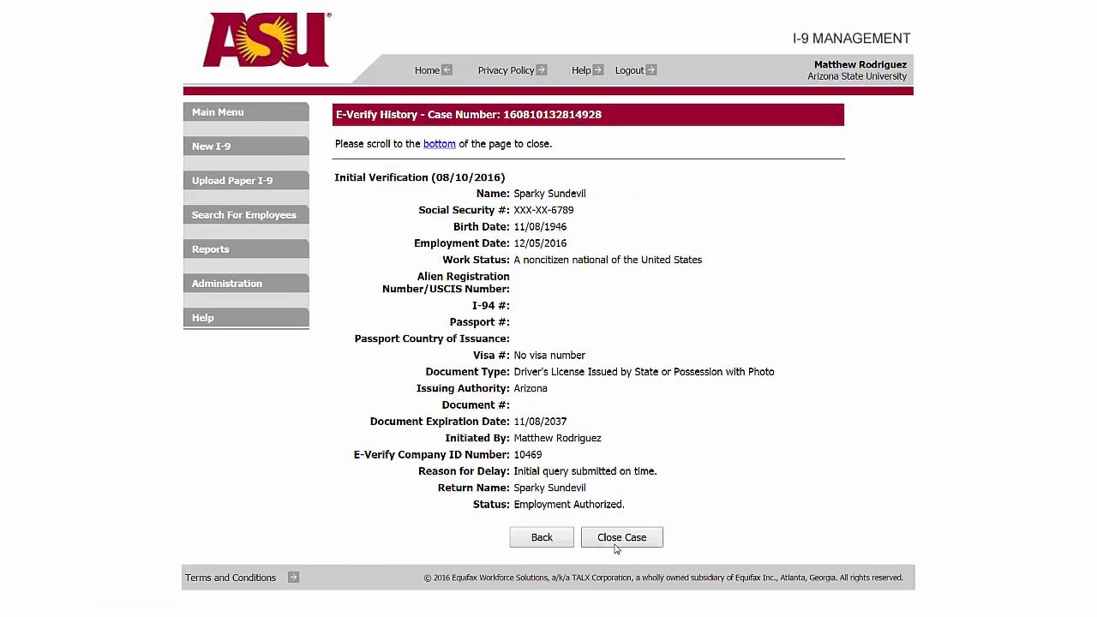
click(615, 547)
scroll(617, 549, down, 3)
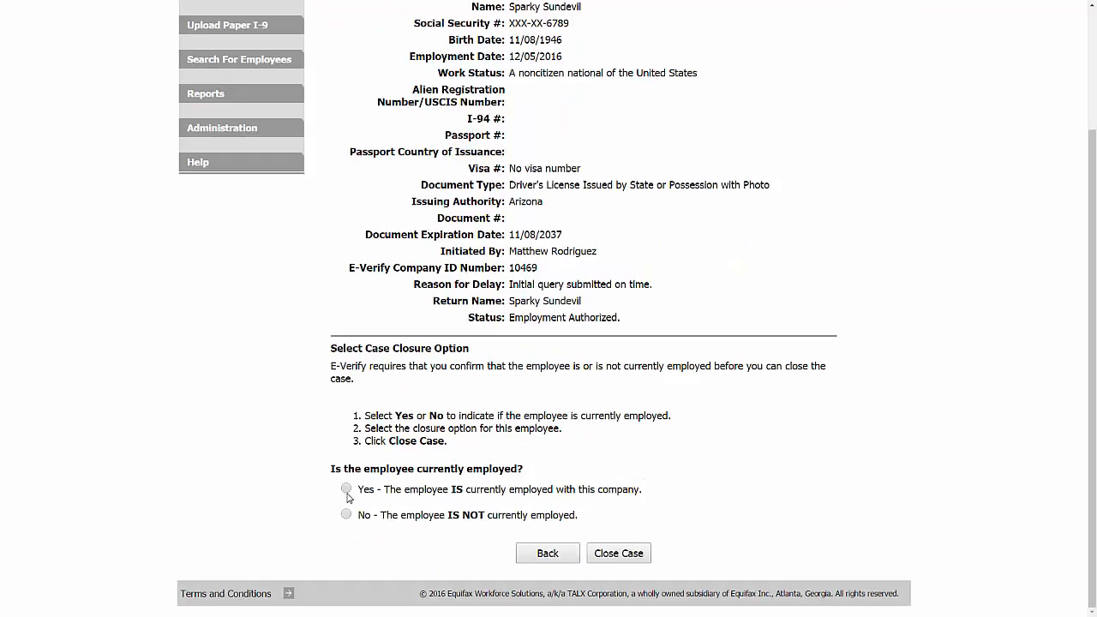
click(346, 489)
scroll(600, 557, down, 1)
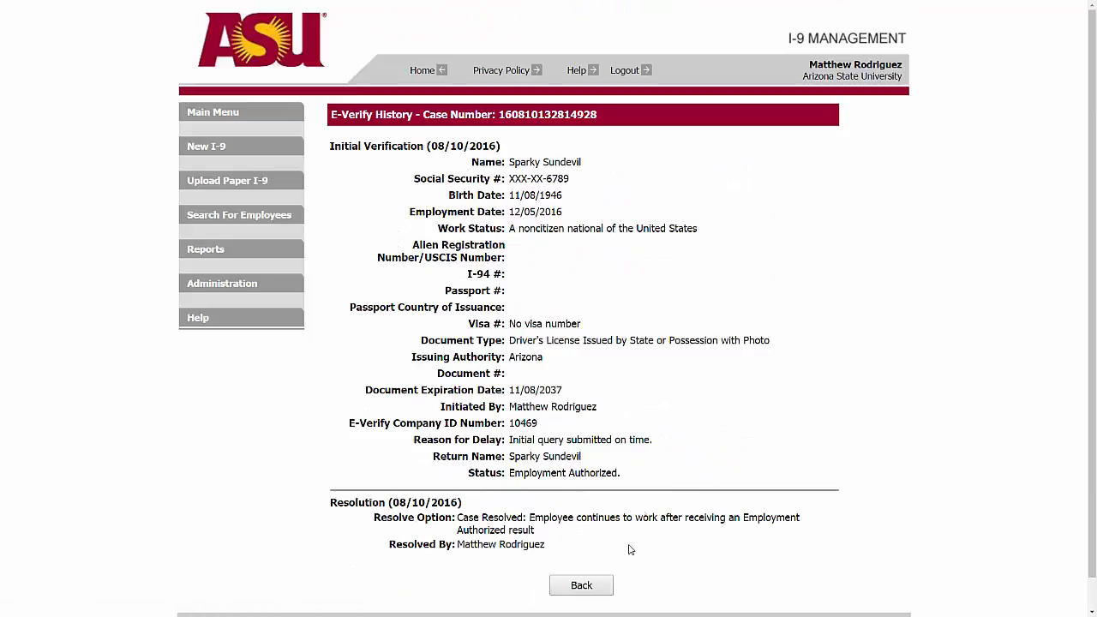
click(588, 590)
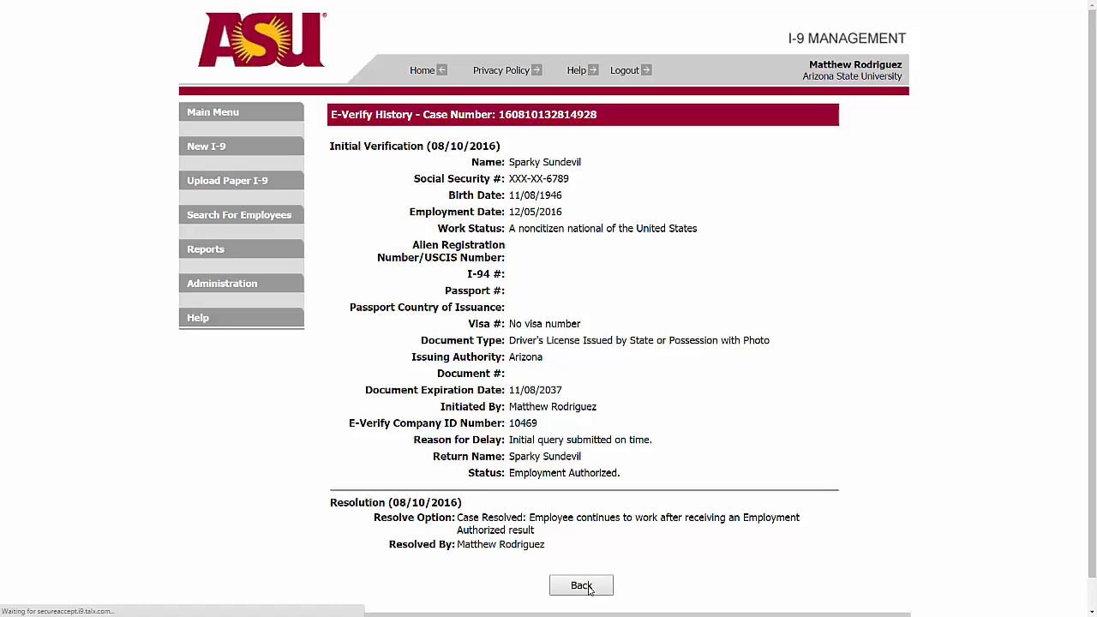
View and zoom into the Receipt Update I-9 PDF from I-9 History, then close it.
scroll(595, 582, down, 4)
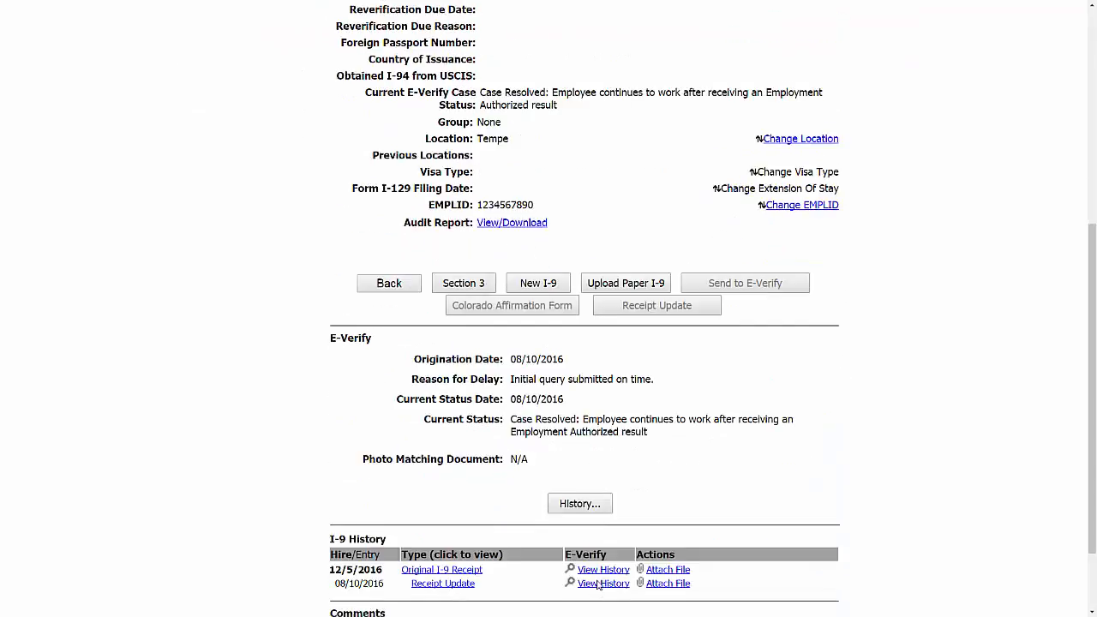
scroll(597, 584, down, 2)
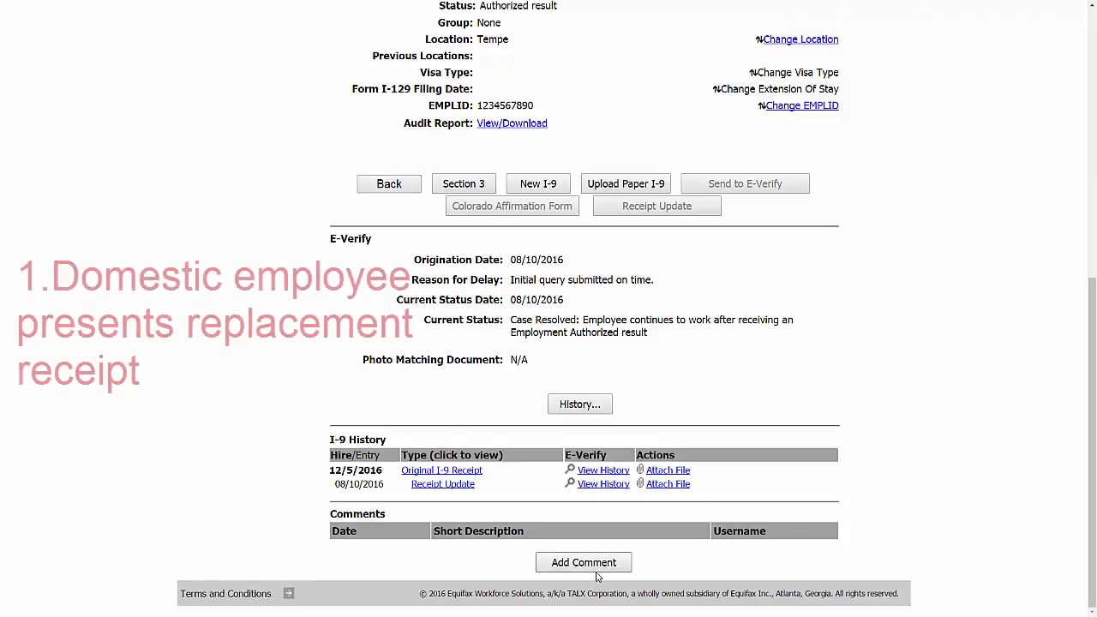
click(456, 485)
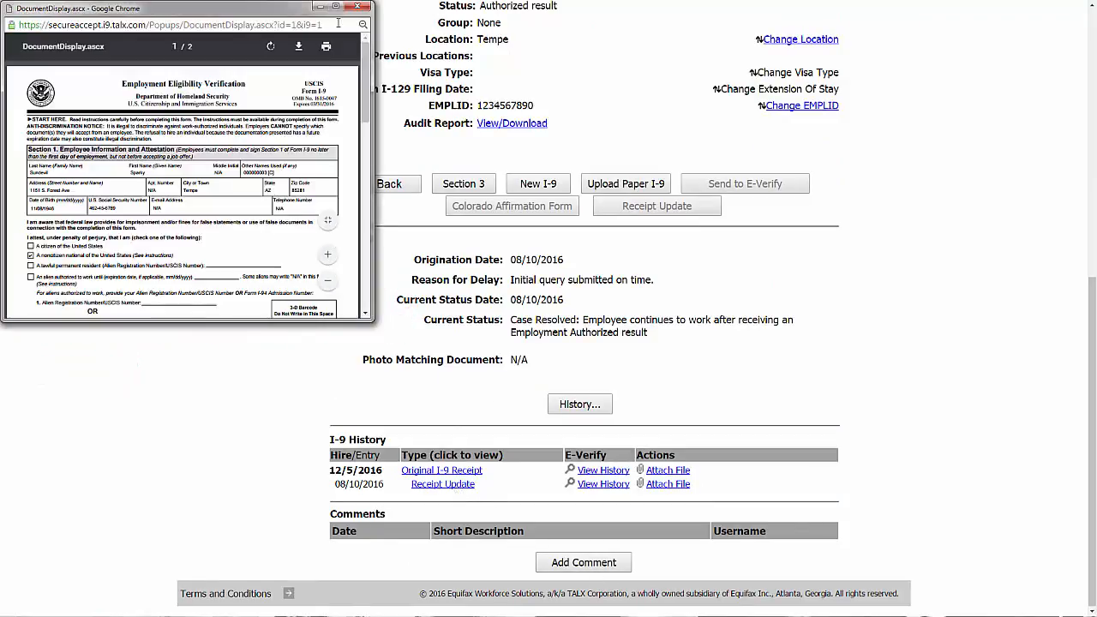
click(336, 6)
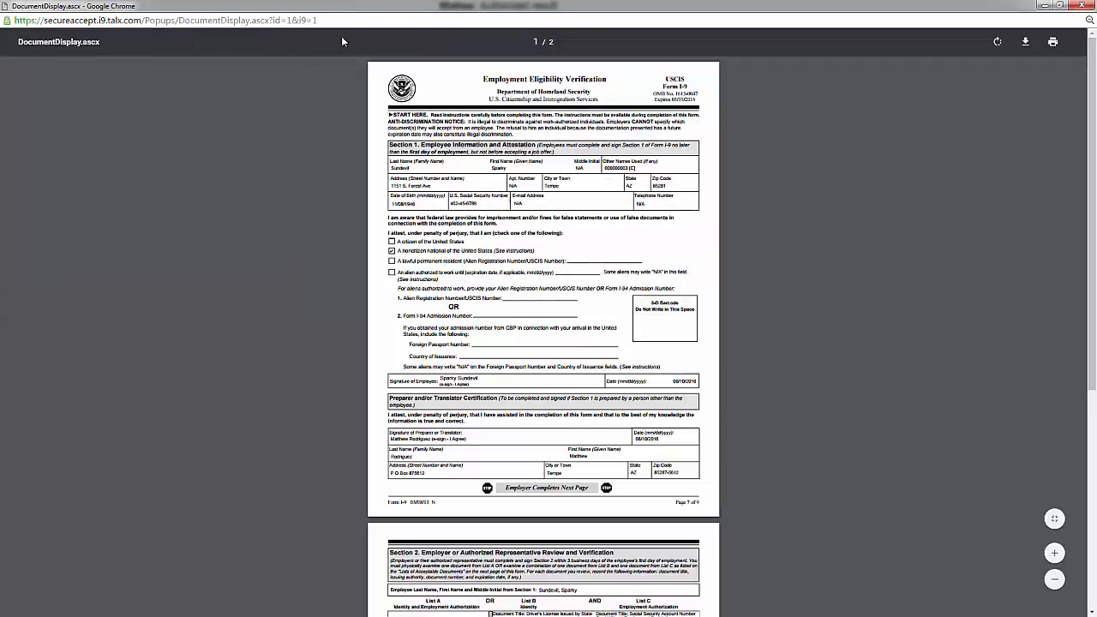
click(1056, 554)
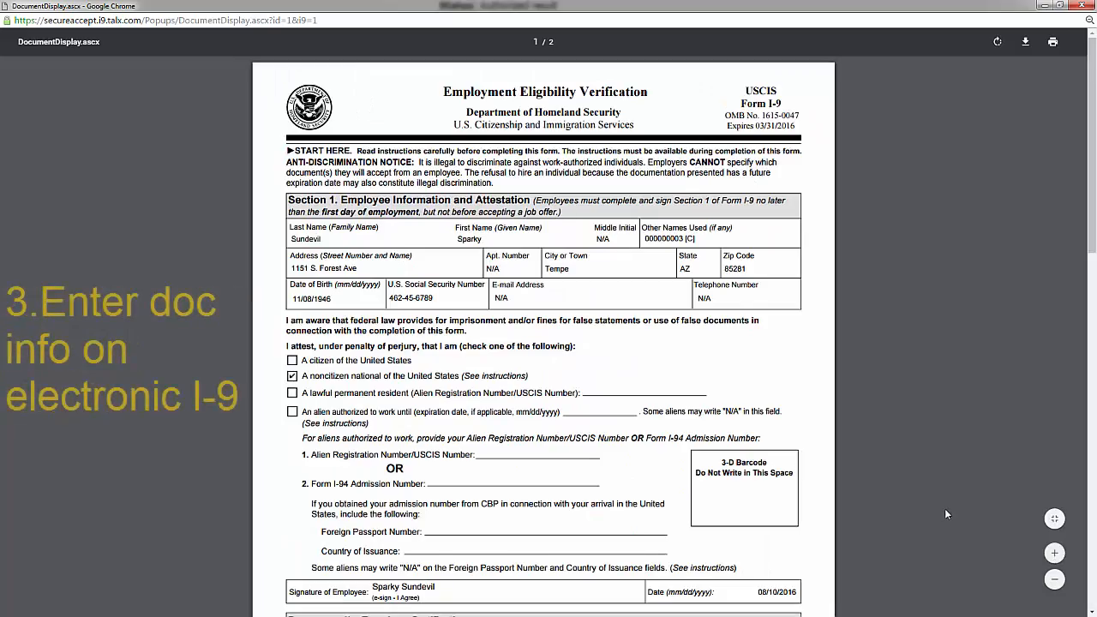
scroll(945, 508, down, 5)
scroll(946, 512, down, 3)
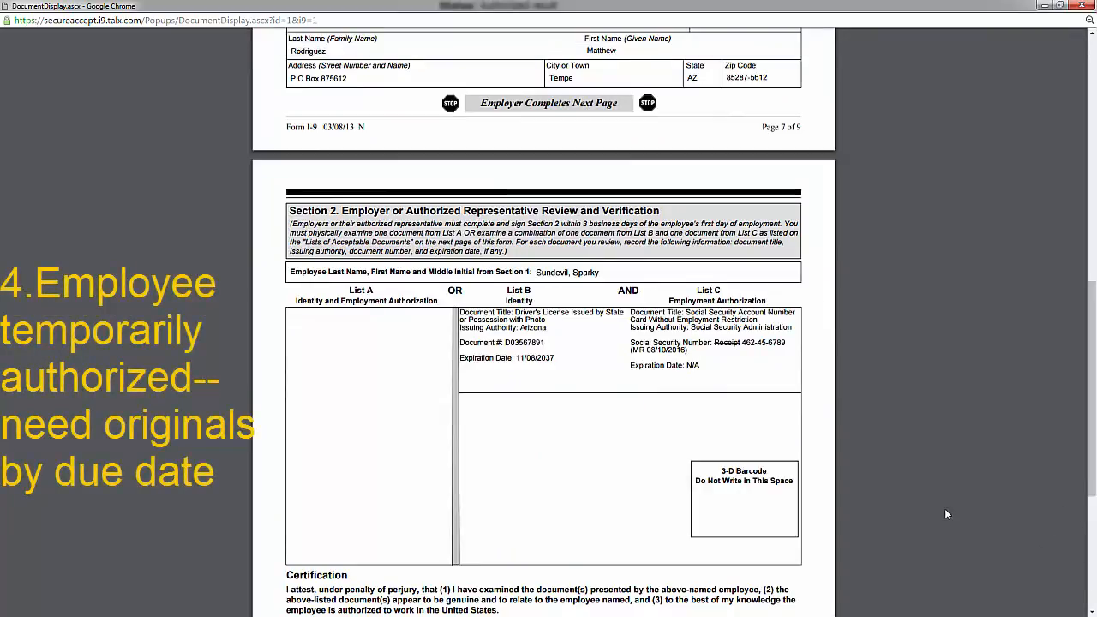
click(1081, 5)
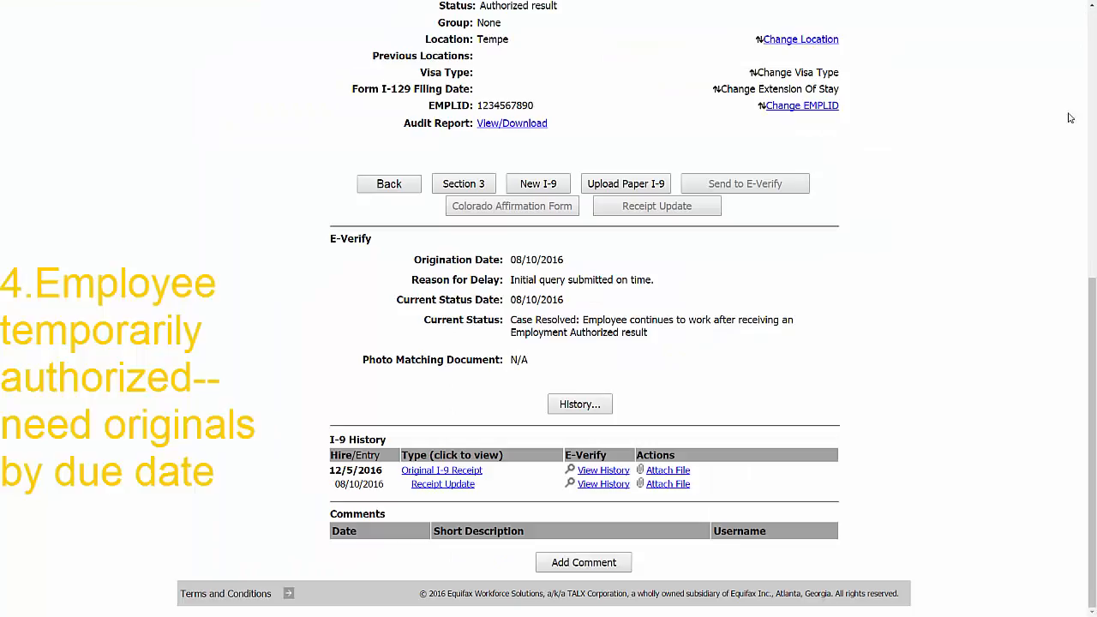
View and zoom into the Original I-9 Receipt PDF, close it, and return to Main Menu.
click(463, 469)
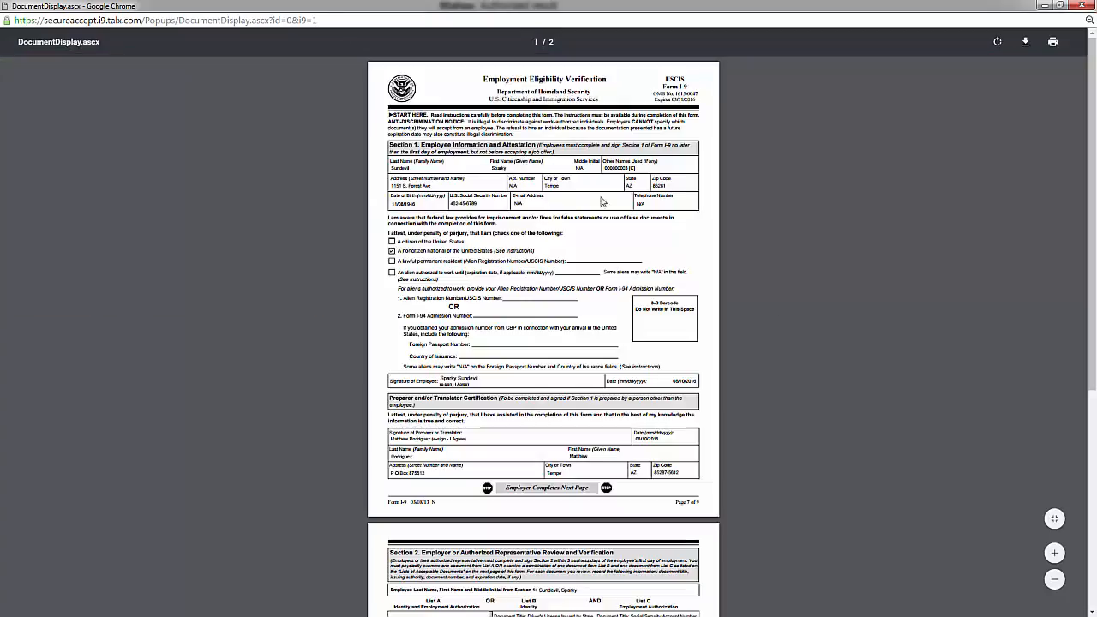
click(1054, 553)
click(1054, 553)
scroll(956, 530, down, 7)
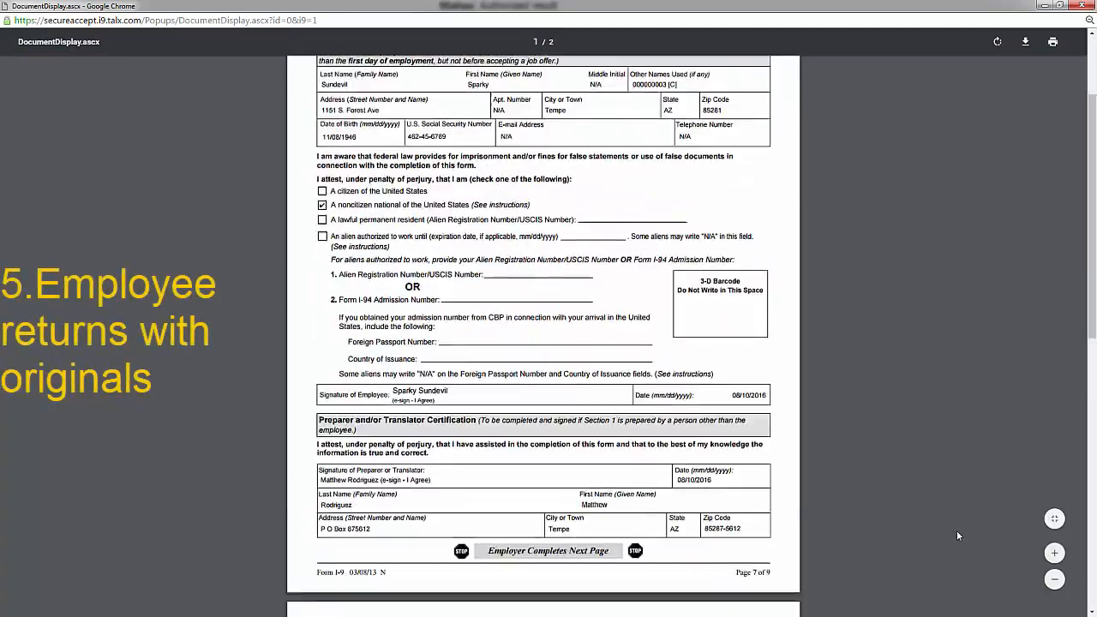
click(1055, 553)
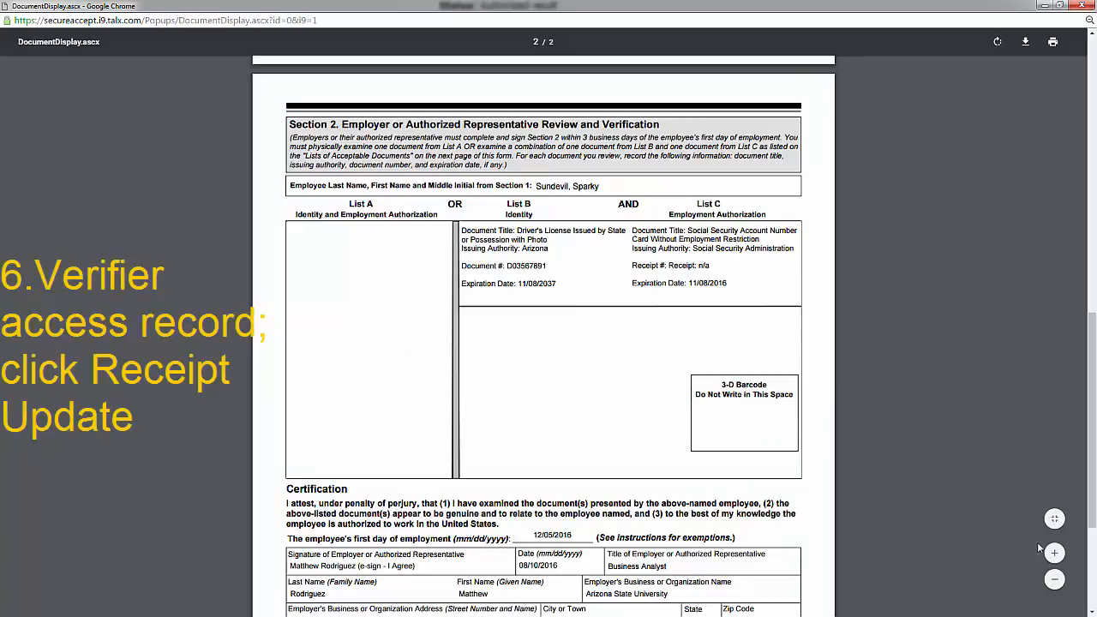
click(1081, 5)
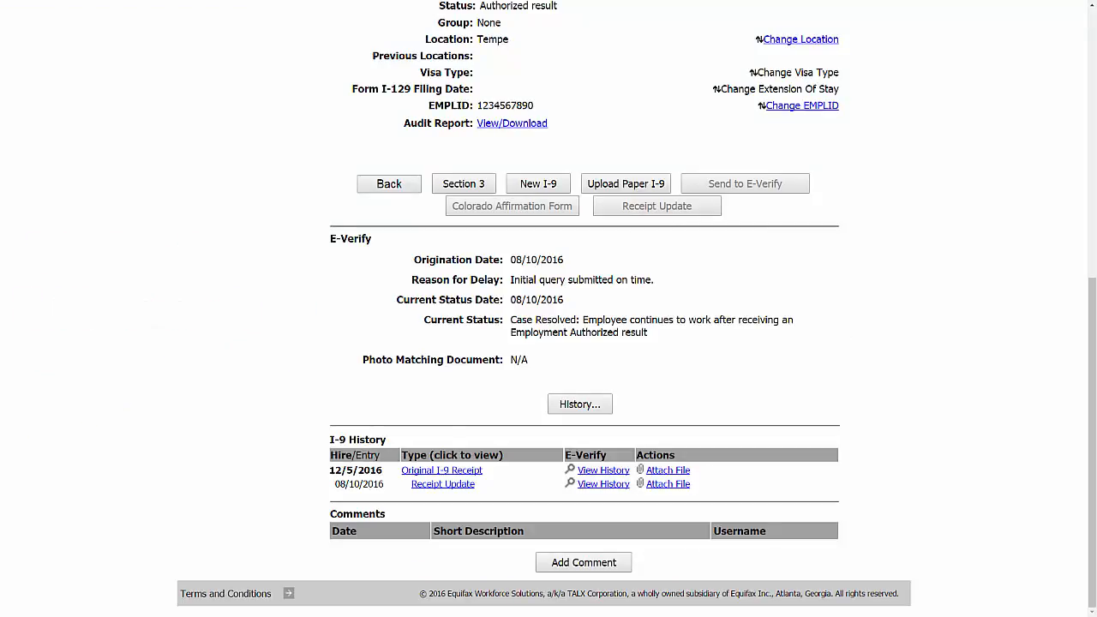
scroll(291, 467, up, 6)
click(226, 115)
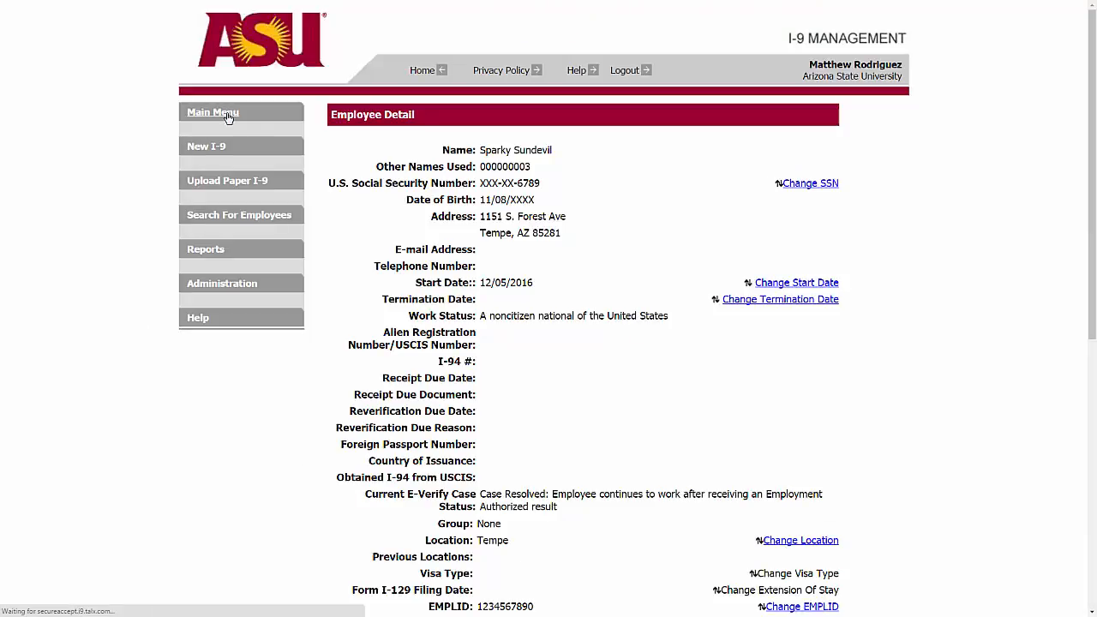